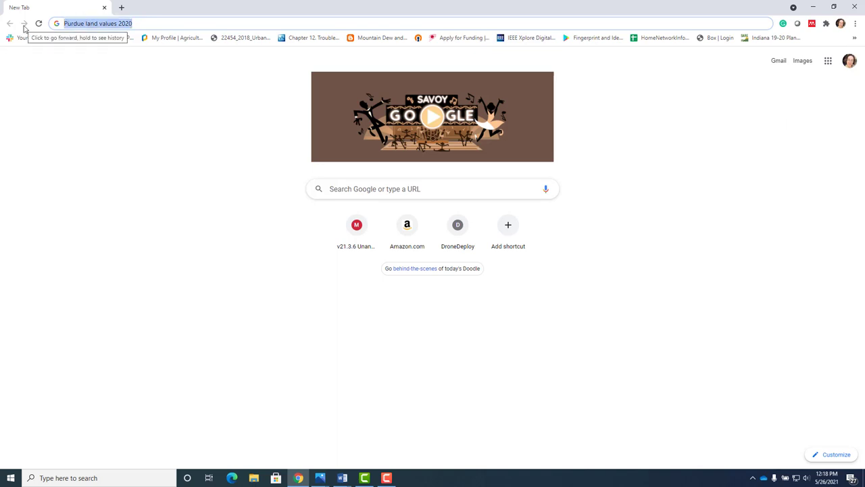
Search 'MG' in the omnibox and open the MG Manager Purdue result to reach the Help Page.
text(MG)
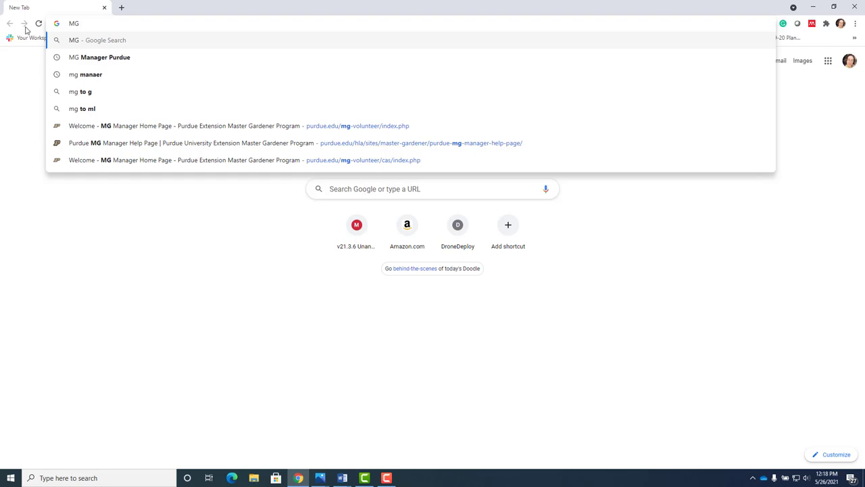
click(82, 58)
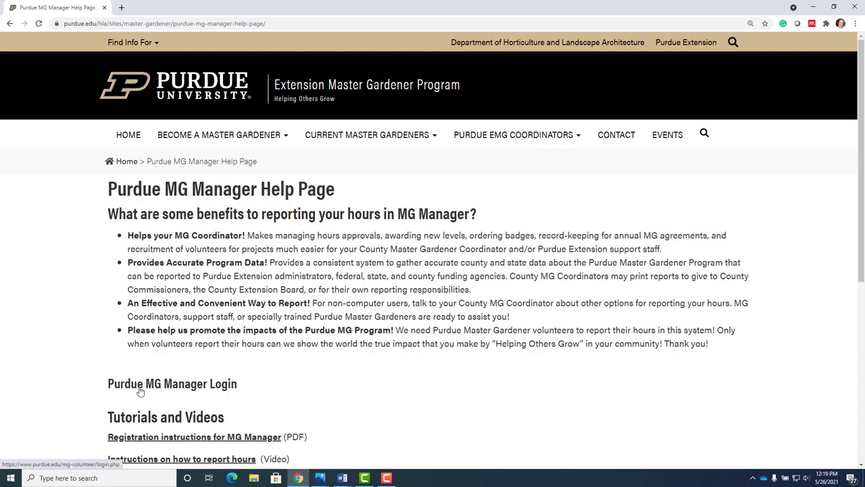
Open the Purdue MG Manager Login page, then restore the MGManagersetup.docx letter and drag it to the left.
click(170, 390)
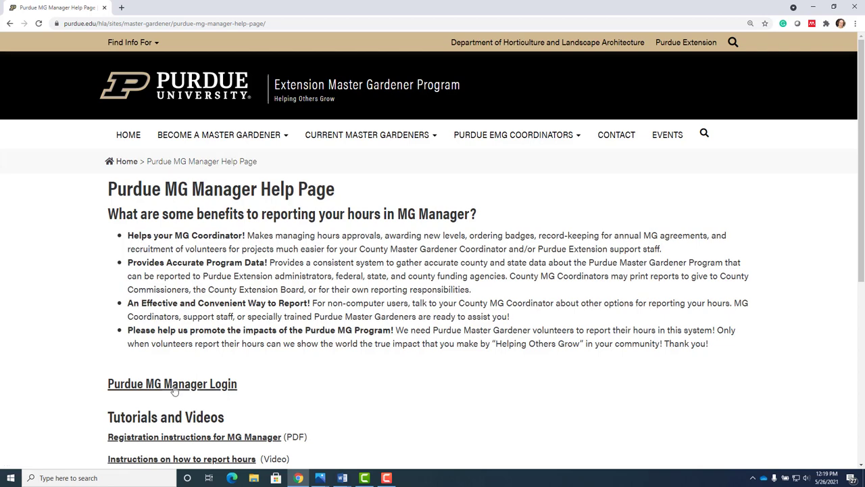
scroll(146, 255, down, 3)
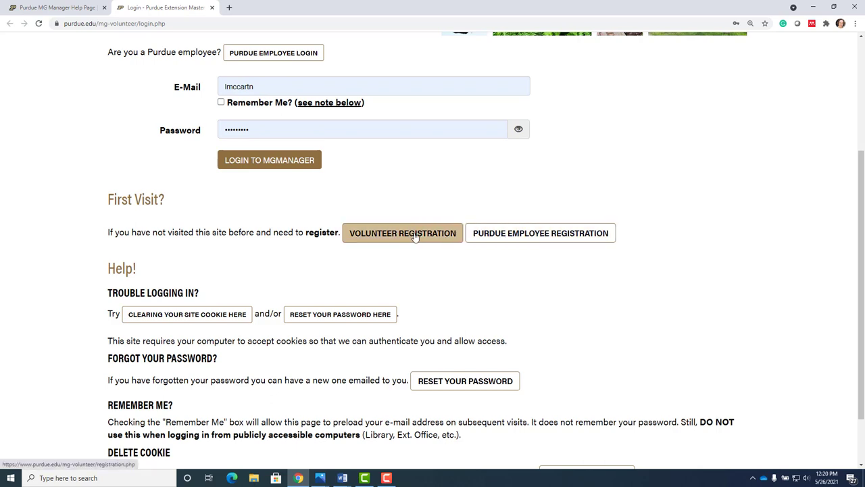
key(alt+Tab)
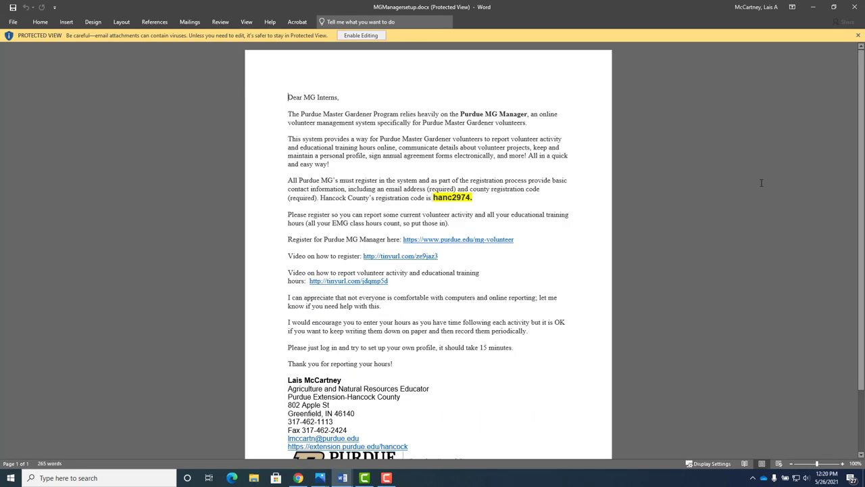
click(832, 7)
drag(576, 54, 25, 54)
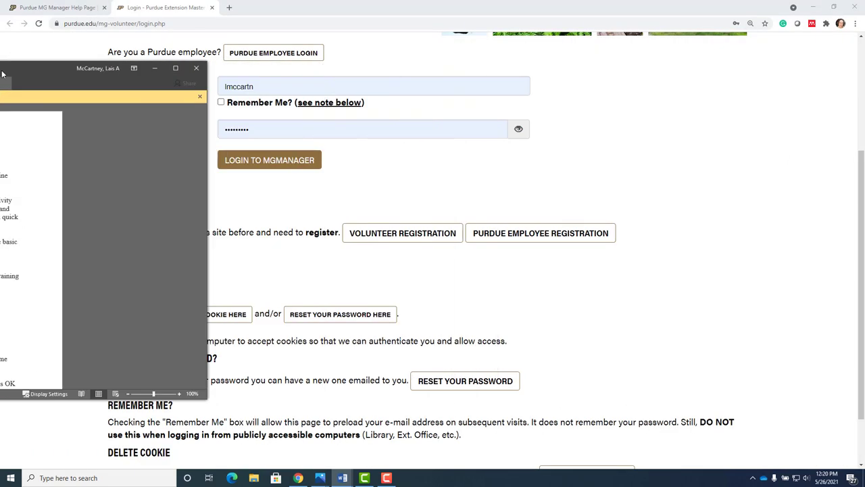
Log in to MG Manager, enter the SUPER ADMIN dashboard, and check the setup letter.
click(268, 158)
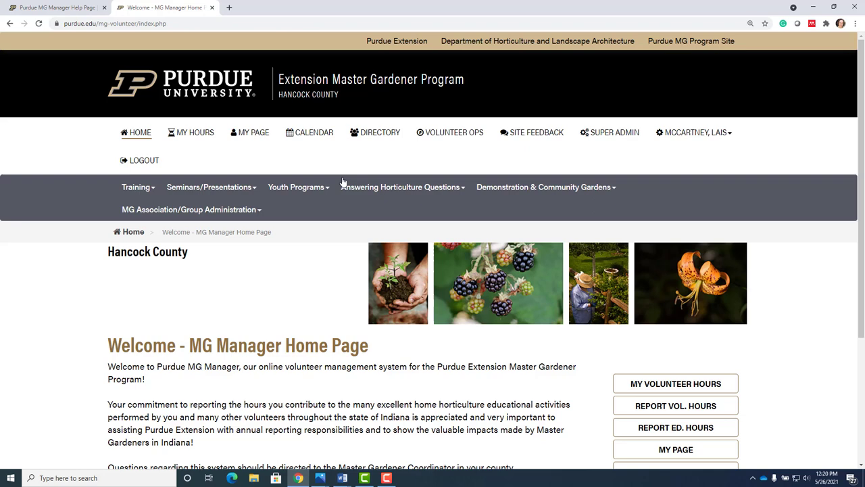
click(592, 138)
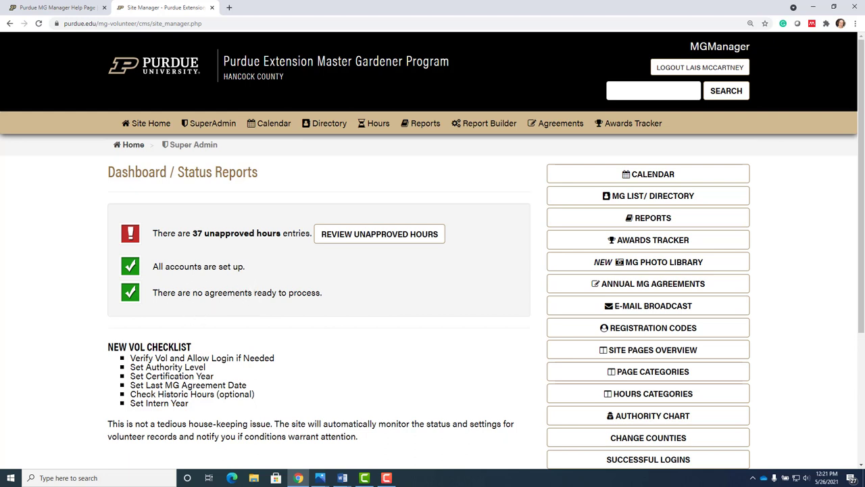
key(alt+Tab)
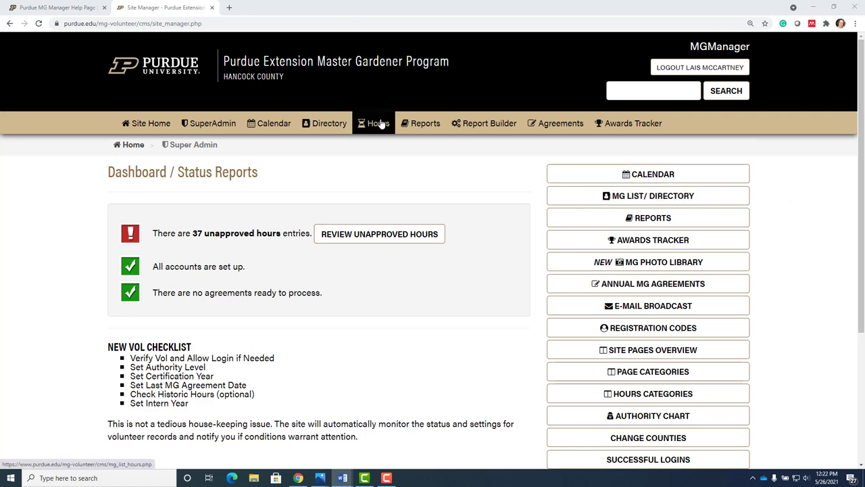
scroll(649, 371, down, 1)
click(649, 348)
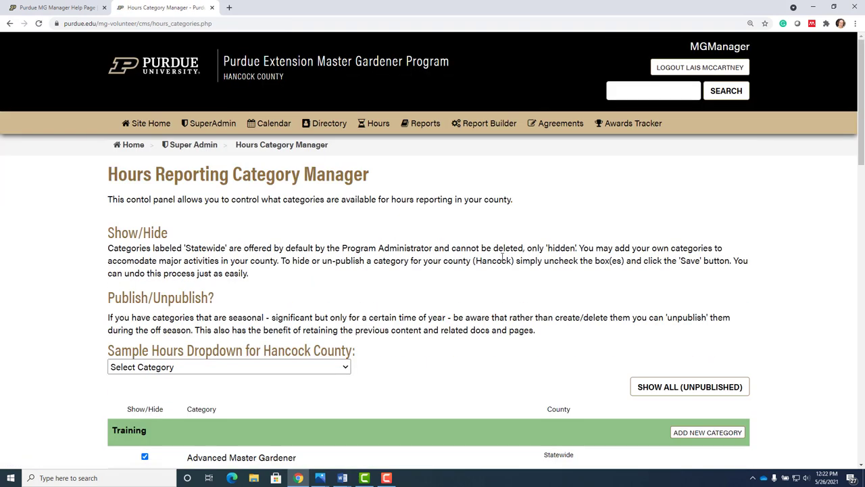
scroll(491, 251, down, 5)
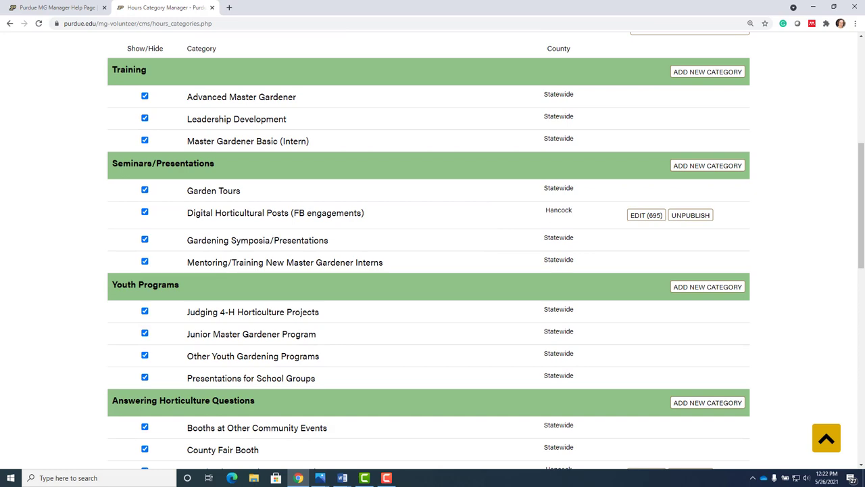
key(super+d)
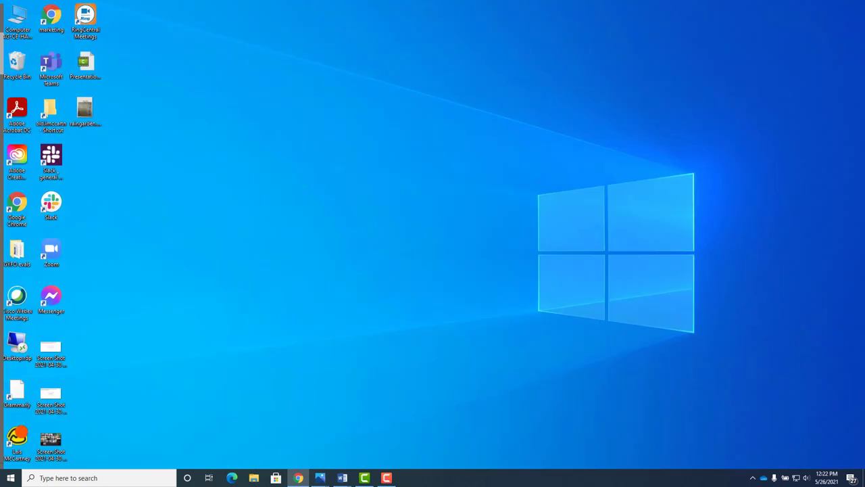
key(super+d)
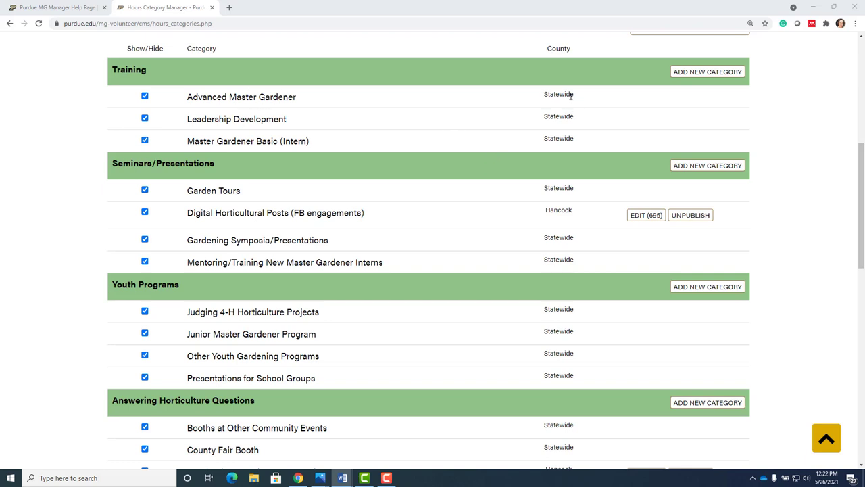
scroll(550, 102, up, 1)
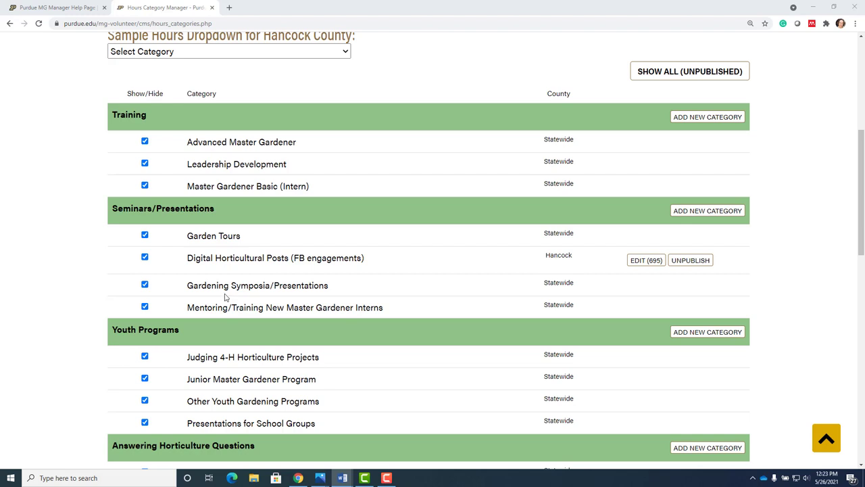
scroll(232, 307, down, 1)
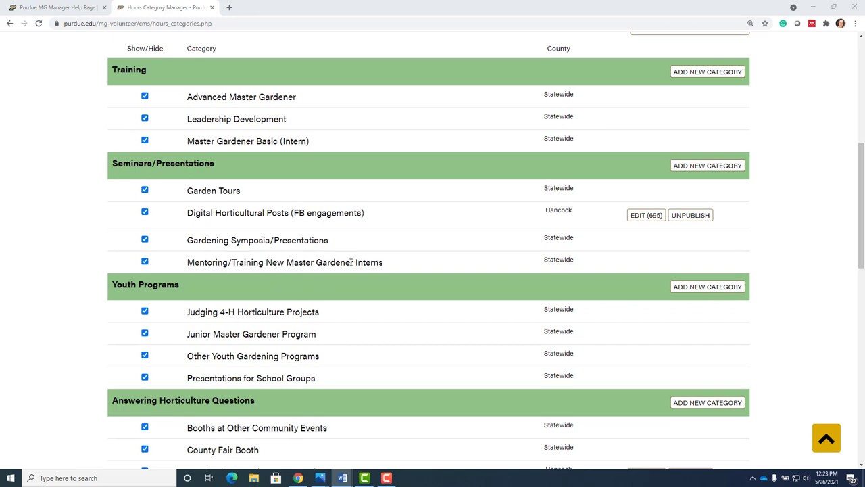
scroll(352, 261, down, 2)
scroll(251, 242, down, 3)
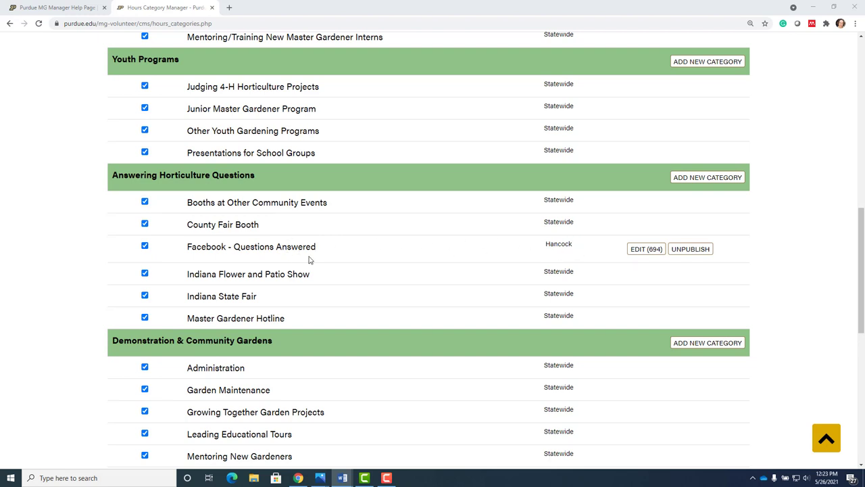
scroll(306, 264, down, 1)
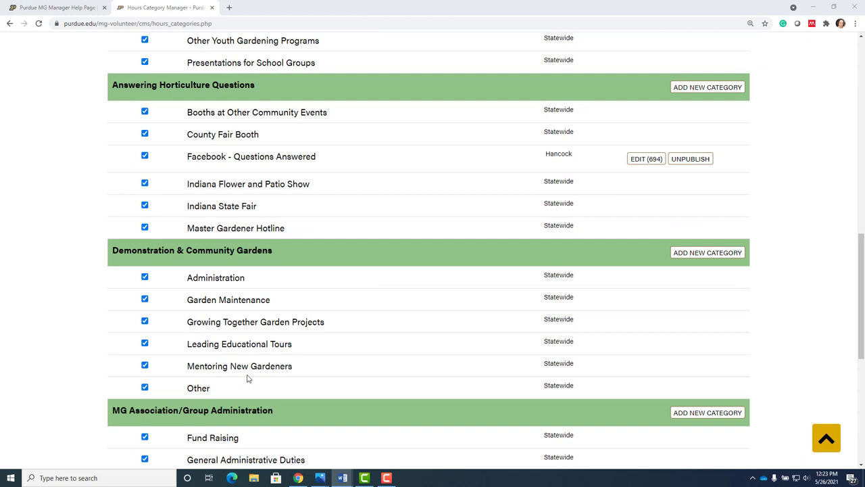
scroll(295, 263, down, 2)
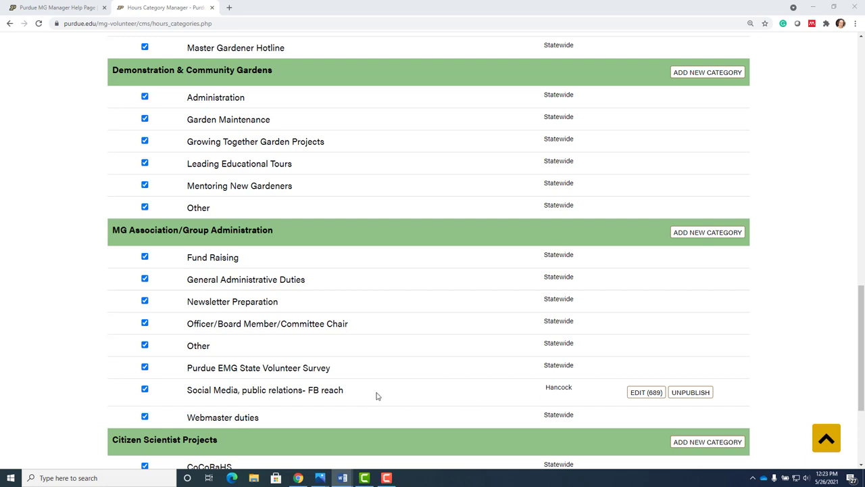
scroll(381, 396, down, 2)
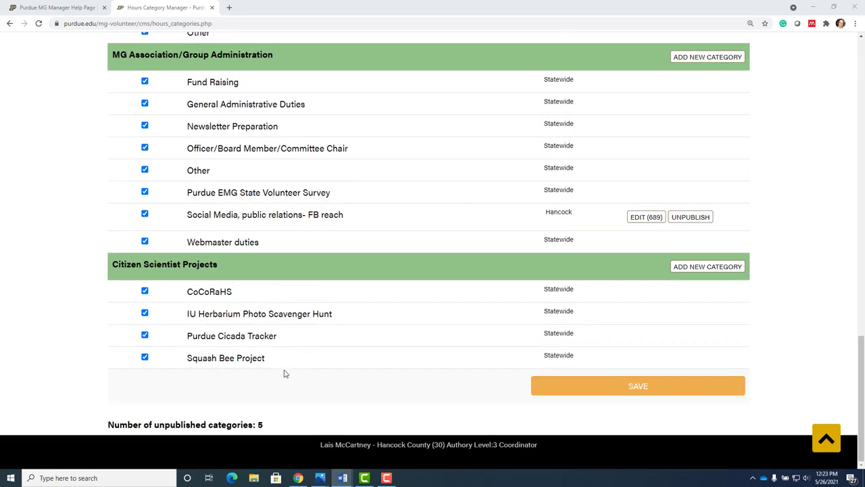
scroll(277, 375, up, 1)
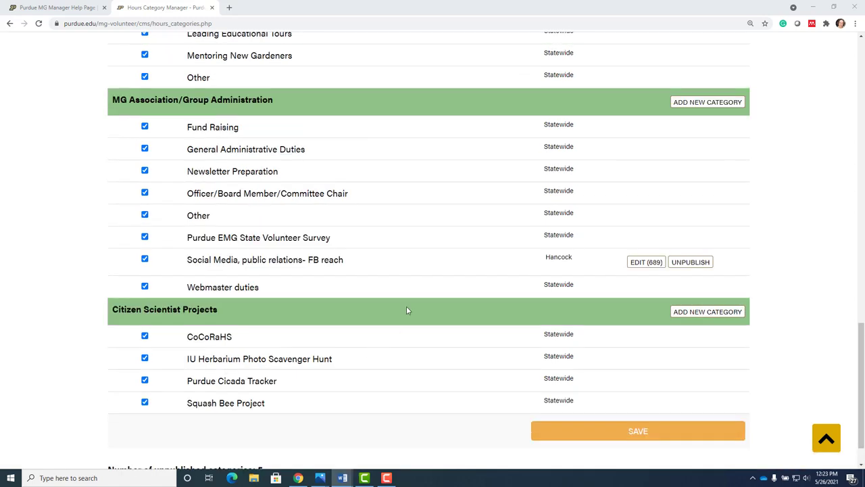
scroll(424, 254, up, 15)
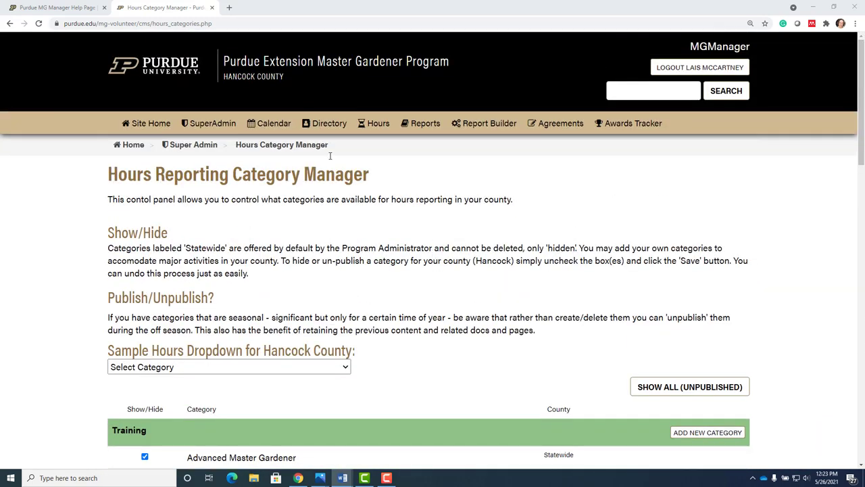
Search the directory for the volunteer by name and start a new hours entry from their hours page.
click(641, 94)
text(lais)
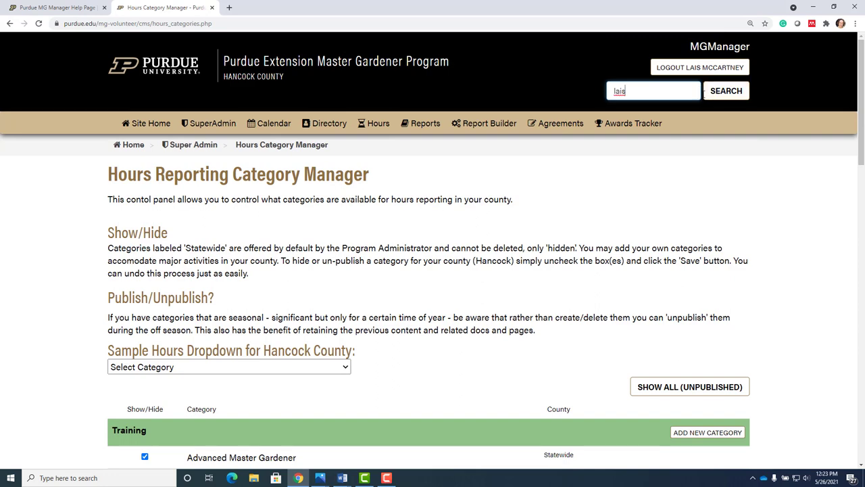
click(706, 94)
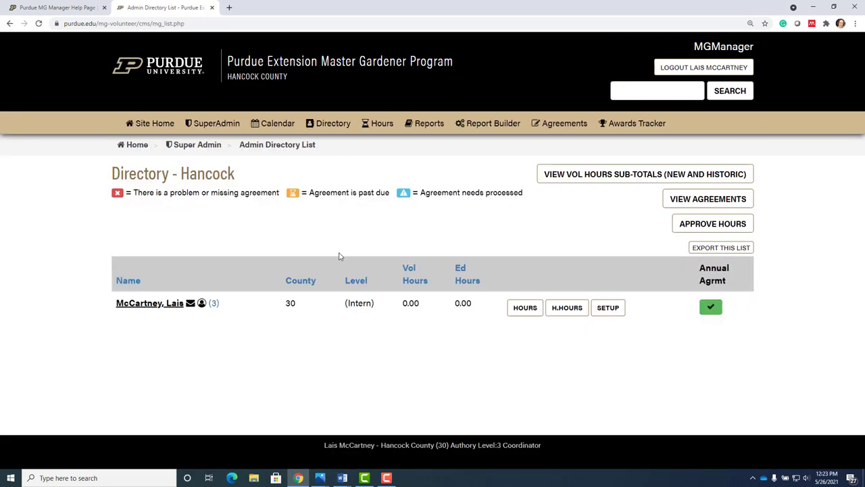
click(525, 307)
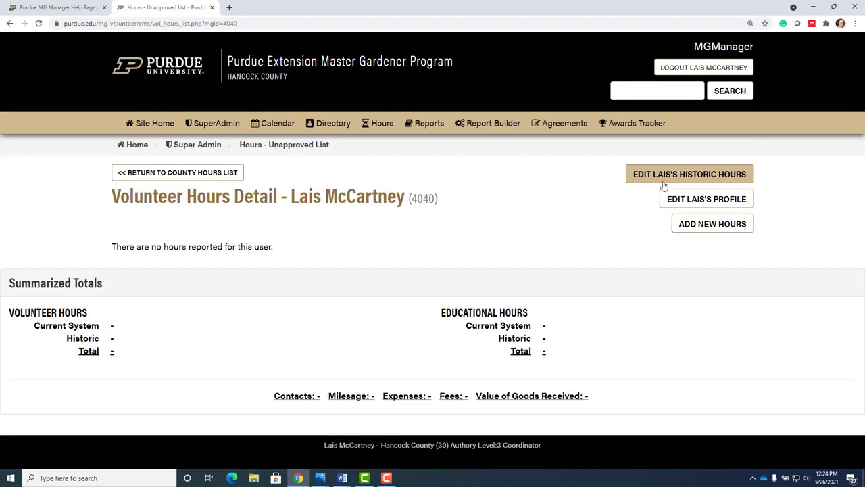
click(688, 227)
Toggle between the Education and Volunteer Hours tabs and browse the Category list without choosing one.
scroll(431, 195, down, 3)
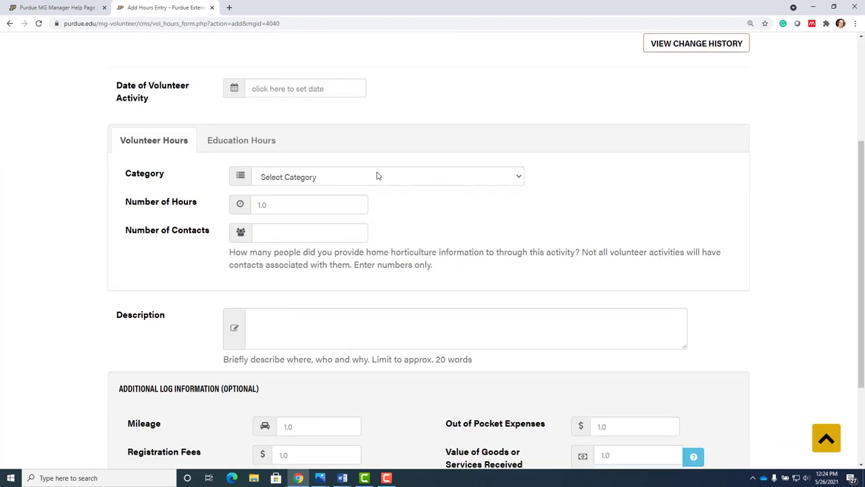
click(217, 141)
click(158, 148)
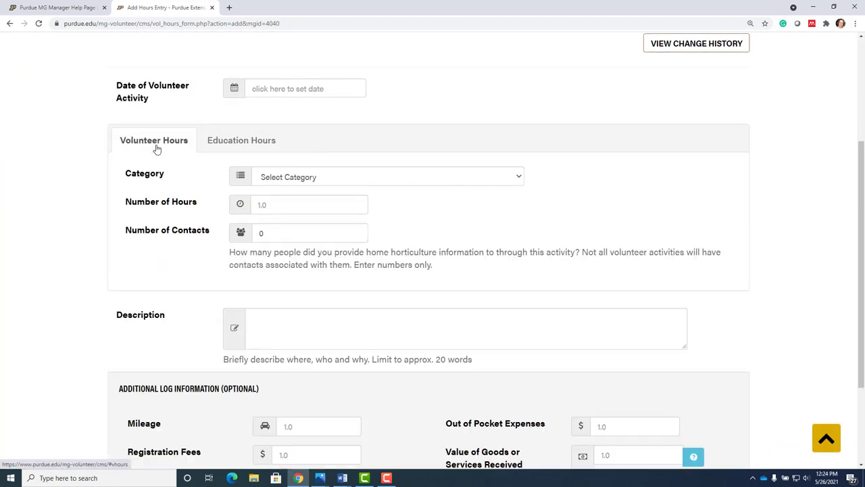
click(452, 179)
scroll(395, 279, down, 5)
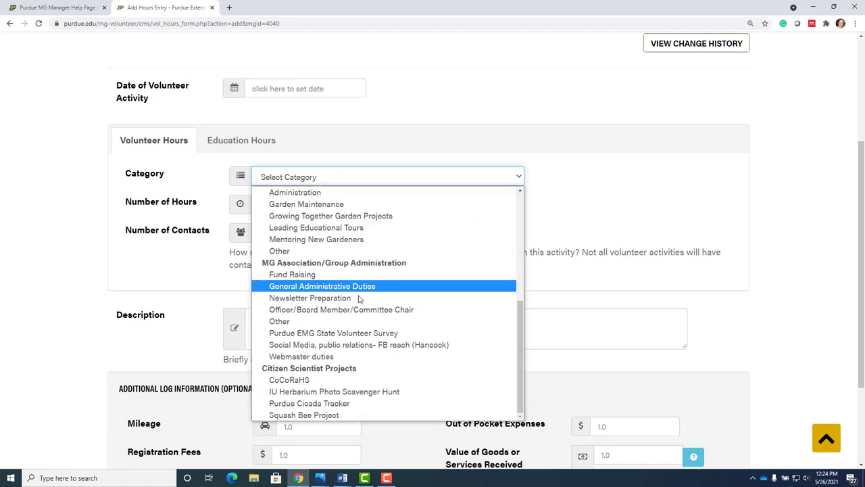
scroll(338, 245, up, 5)
click(338, 246)
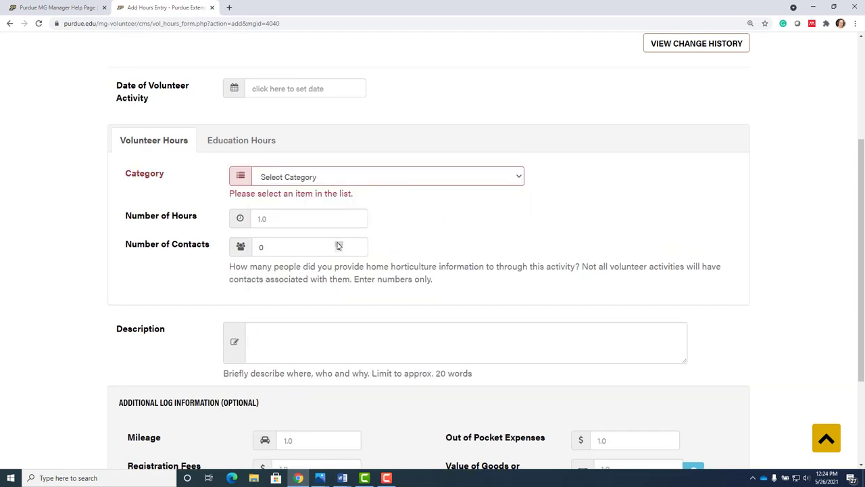
scroll(299, 255, down, 2)
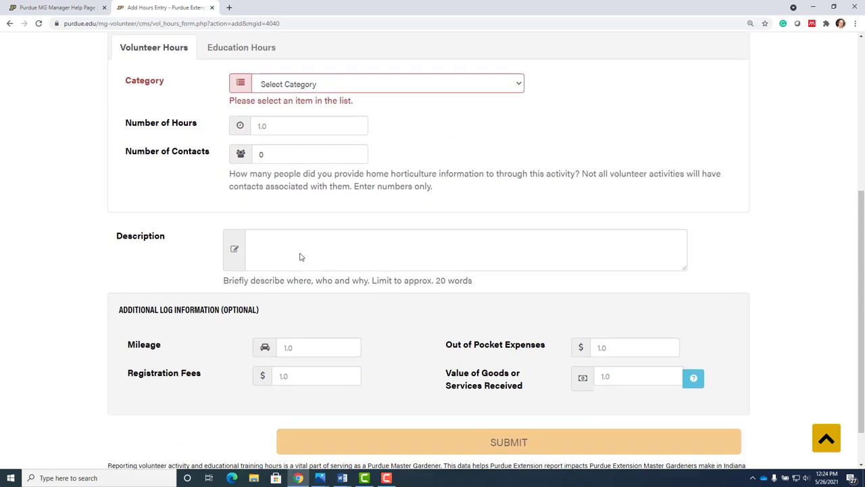
scroll(317, 254, up, 5)
Switch the new entry form to its Education Hours fields and scroll through them.
click(218, 319)
scroll(406, 312, down, 2)
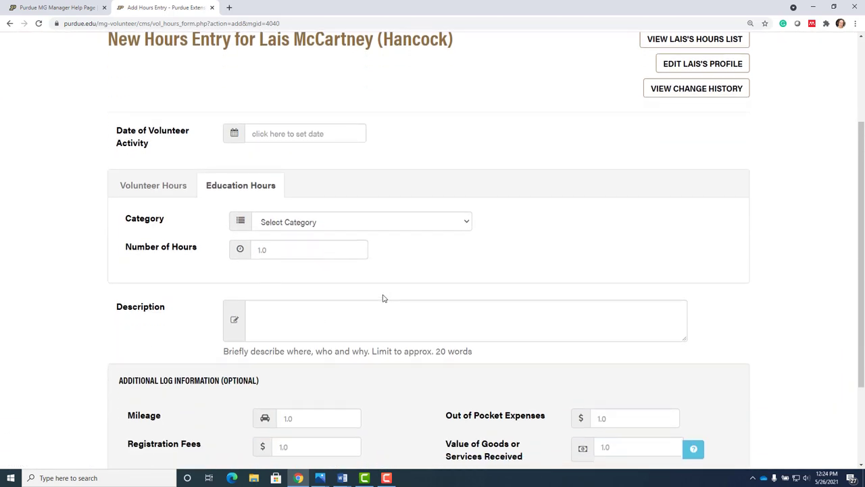
scroll(396, 272, down, 2)
scroll(396, 272, up, 4)
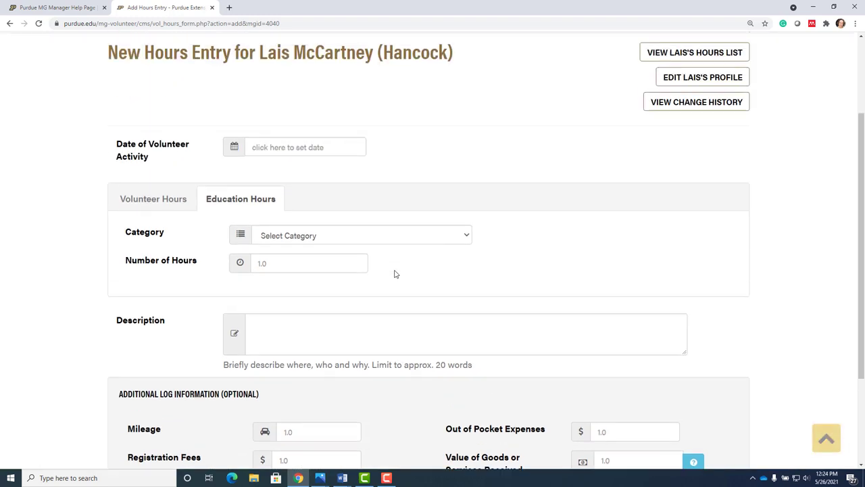